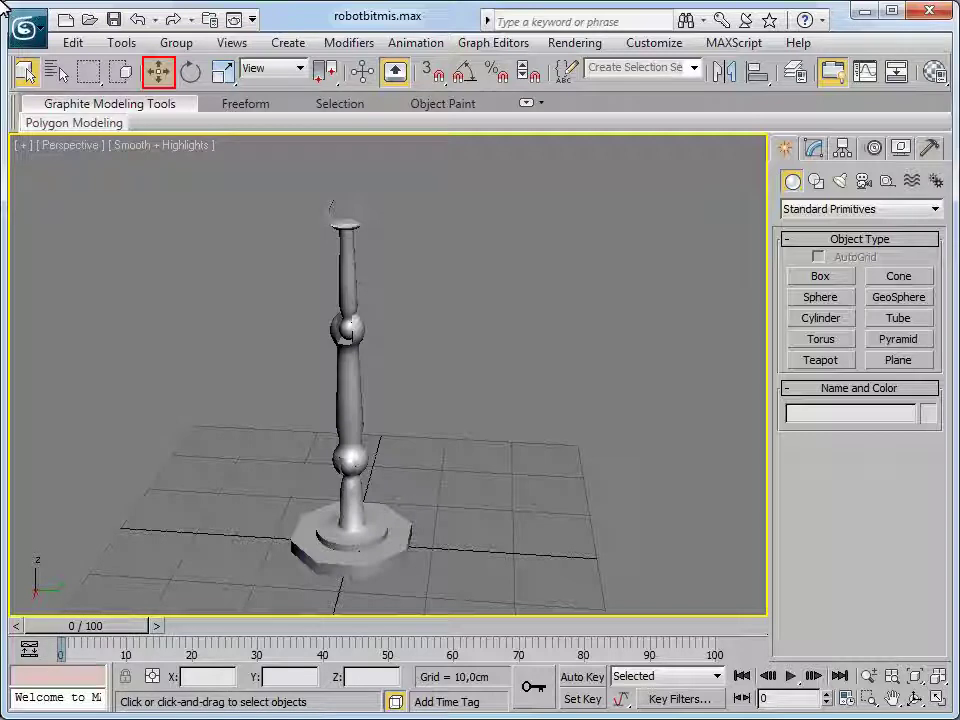
Activate the Select and Move tool on the main toolbar
click(158, 71)
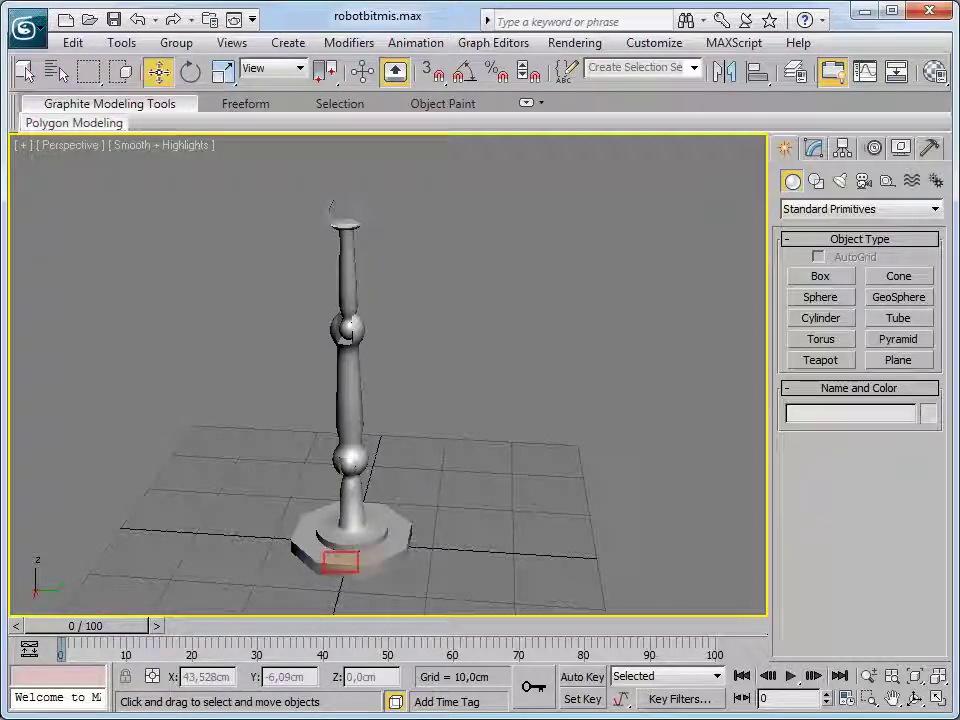
Select the octagonal base taban and drag it along Y to shift the whole robot
click(340, 561)
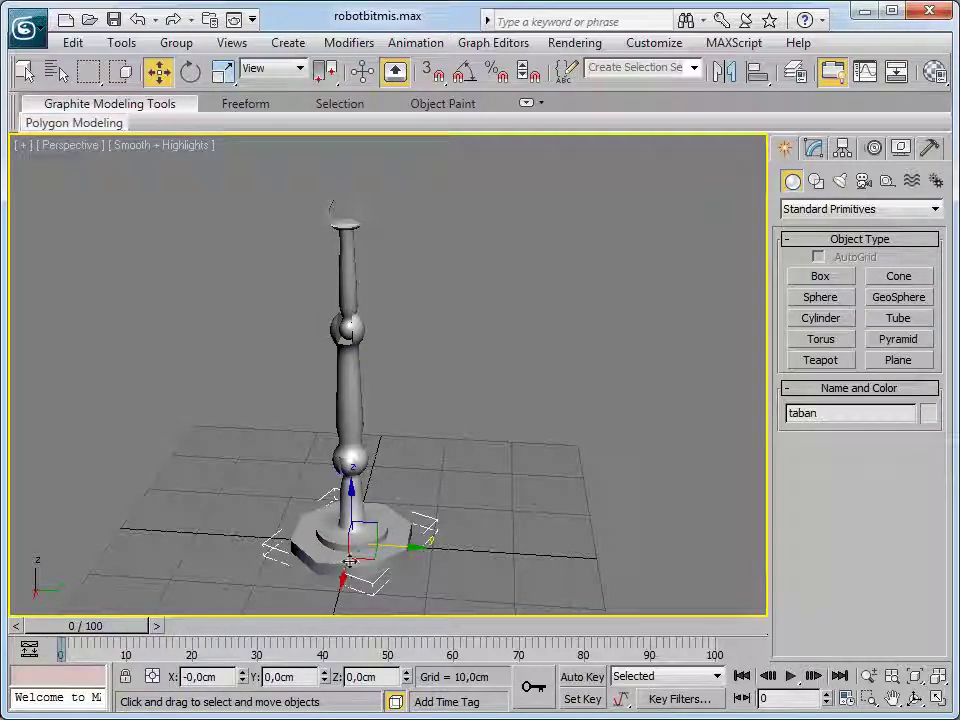
mouse_move(345, 561)
mouse_down()
mouse_move(498, 554)
mouse_move(364, 525)
mouse_move(424, 529)
mouse_move(411, 531)
mouse_up()
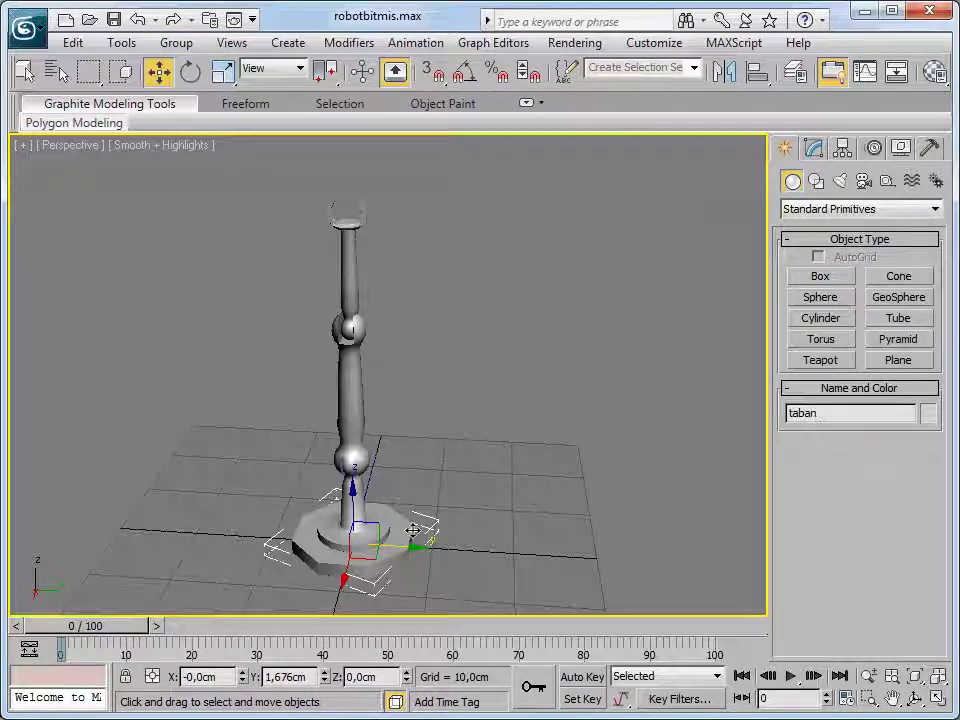
key(e)
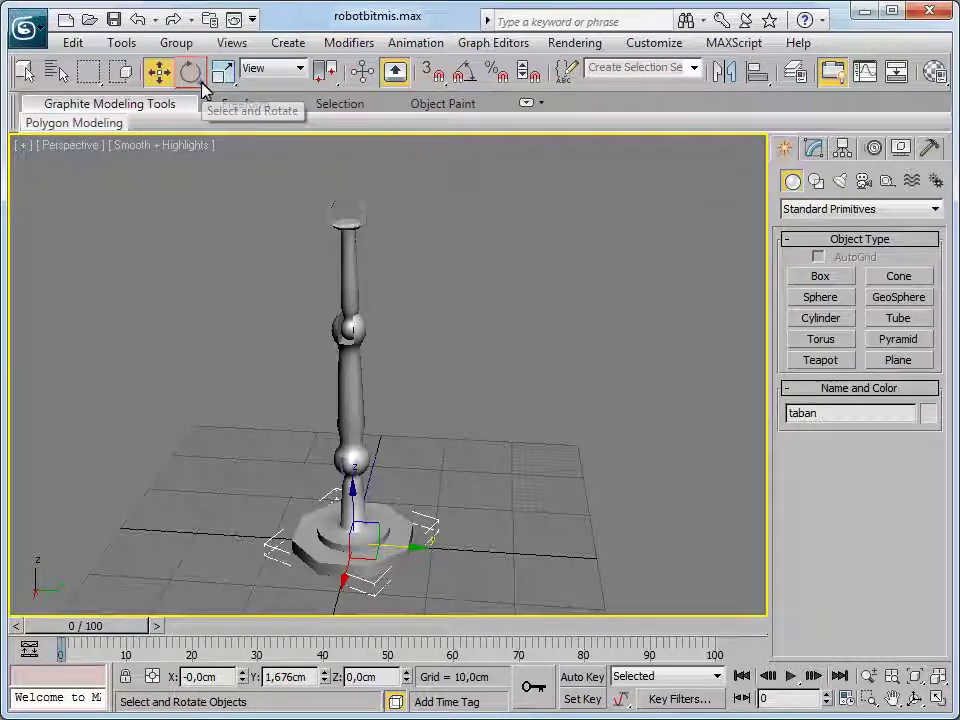
Rotate the base about its vertical Z axis, select donermasa, and restore the four-viewport layout
click(192, 74)
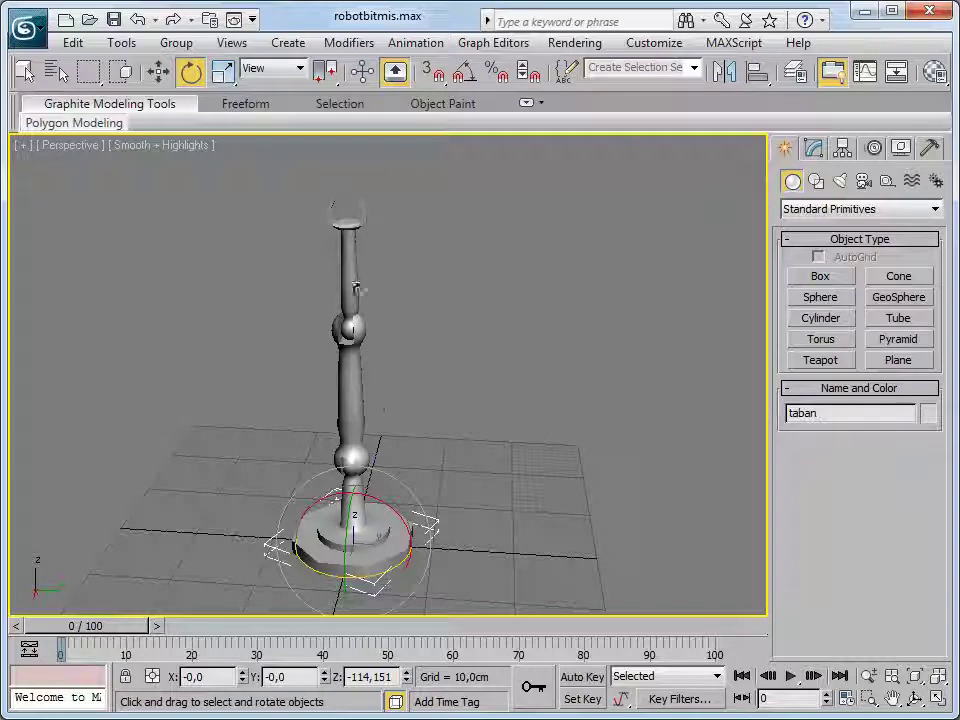
mouse_move(410, 548)
mouse_down()
mouse_move(453, 566)
mouse_move(418, 562)
mouse_move(450, 542)
mouse_move(349, 572)
mouse_up()
click(352, 490)
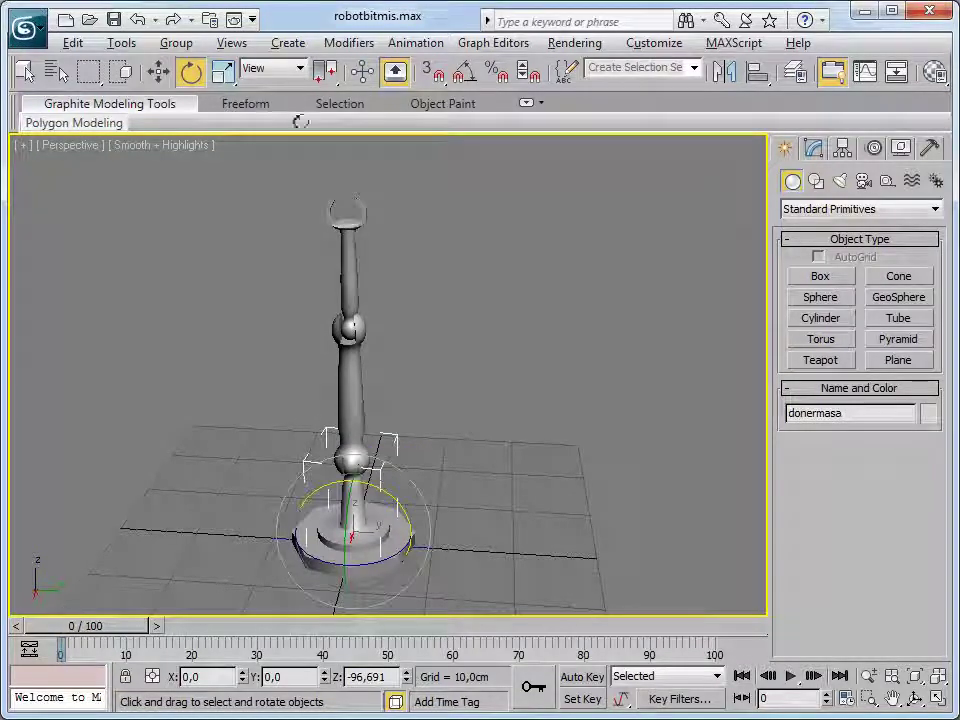
key(alt+w)
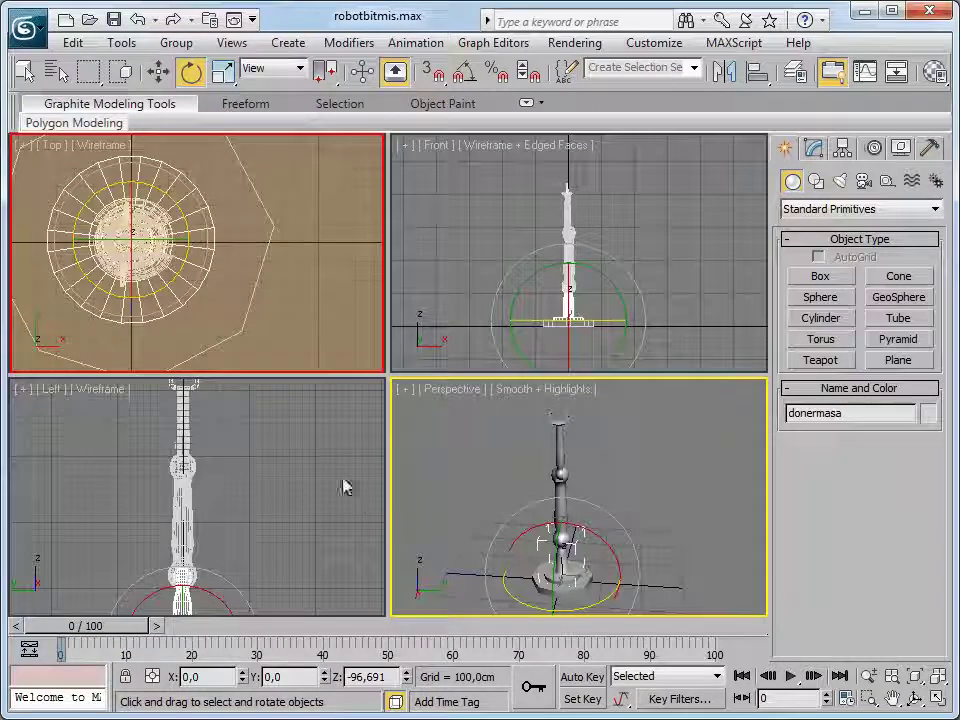
Rotate the turntable donermasa in the Top view, then try and undo an arm rotation in Perspective
right_click(322, 357)
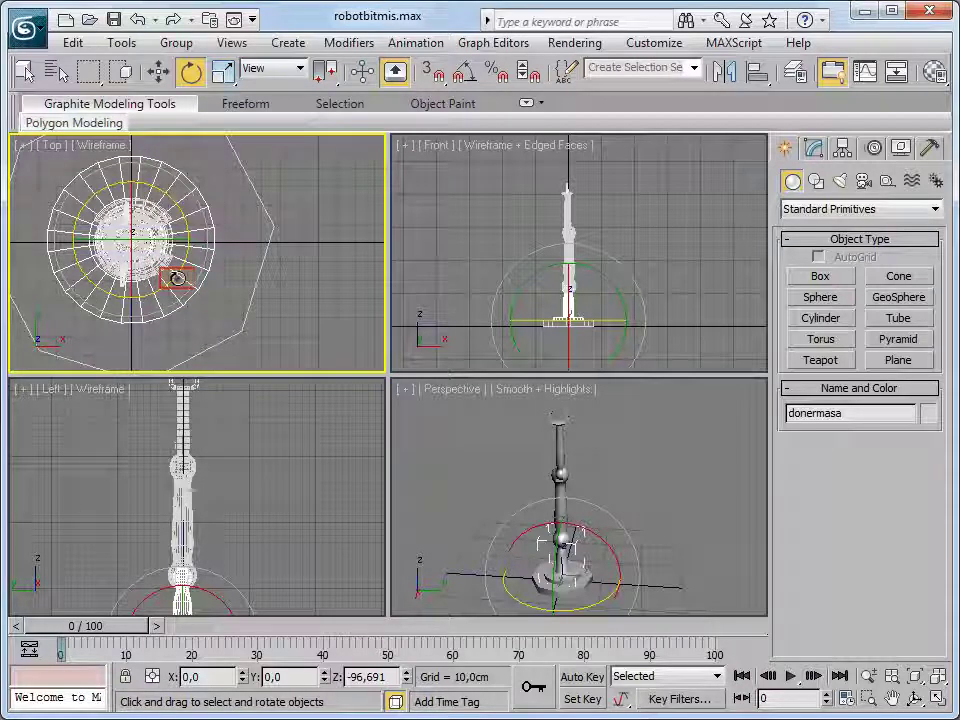
drag(181, 254, 130, 355)
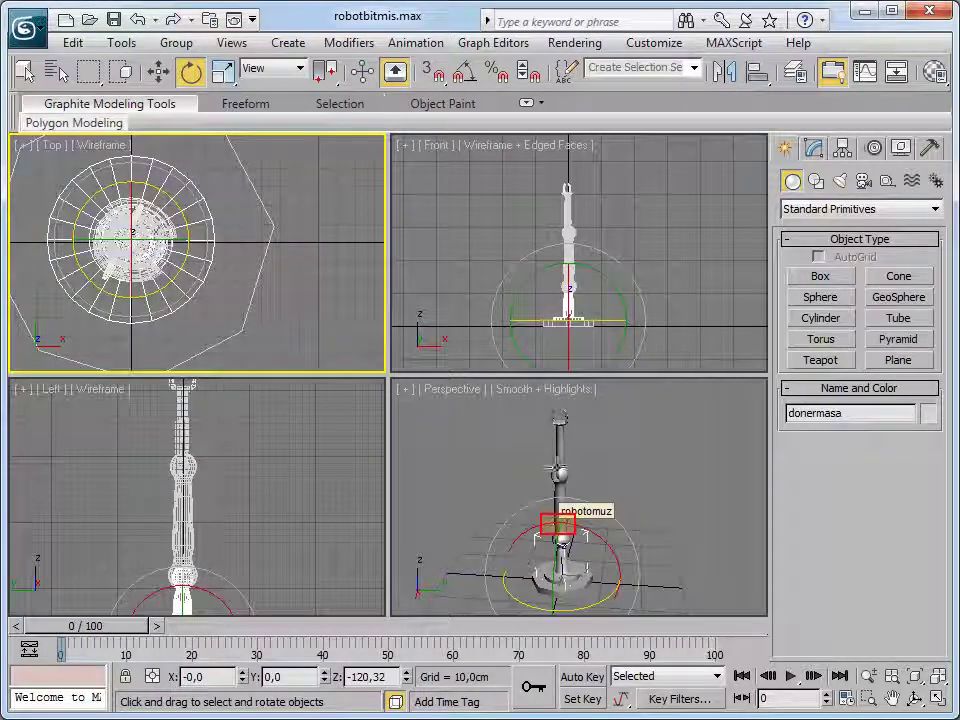
right_click(565, 530)
mouse_move(435, 420)
alt+middle_down()
mouse_move(440, 430)
mouse_move(430, 405)
alt+middle_up()
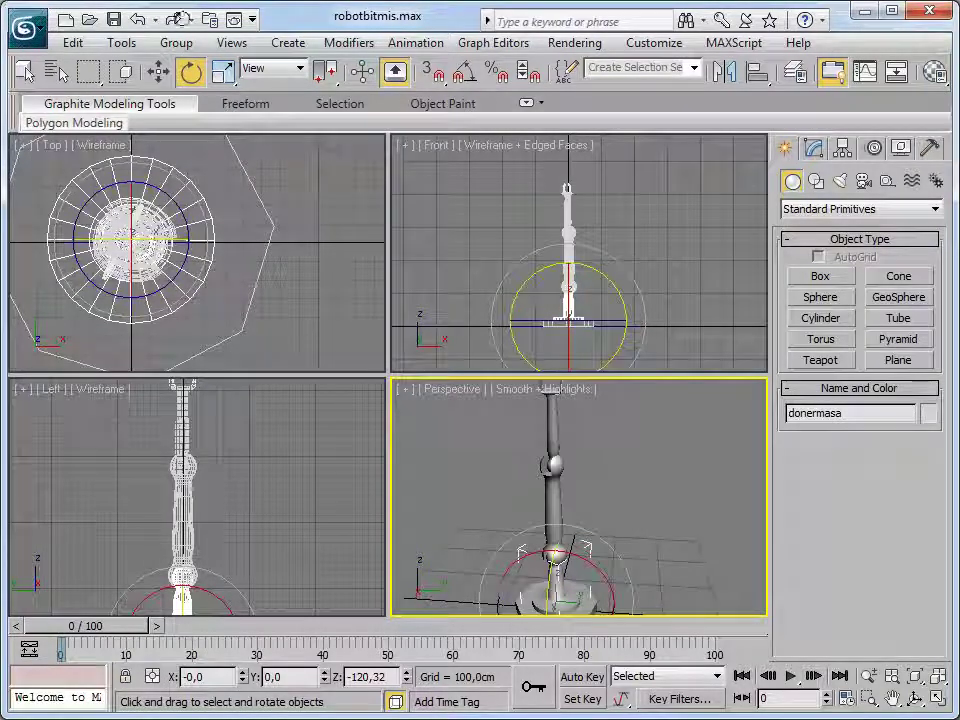
mouse_move(551, 571)
mouse_down()
mouse_move(553, 585)
mouse_move(555, 564)
mouse_up()
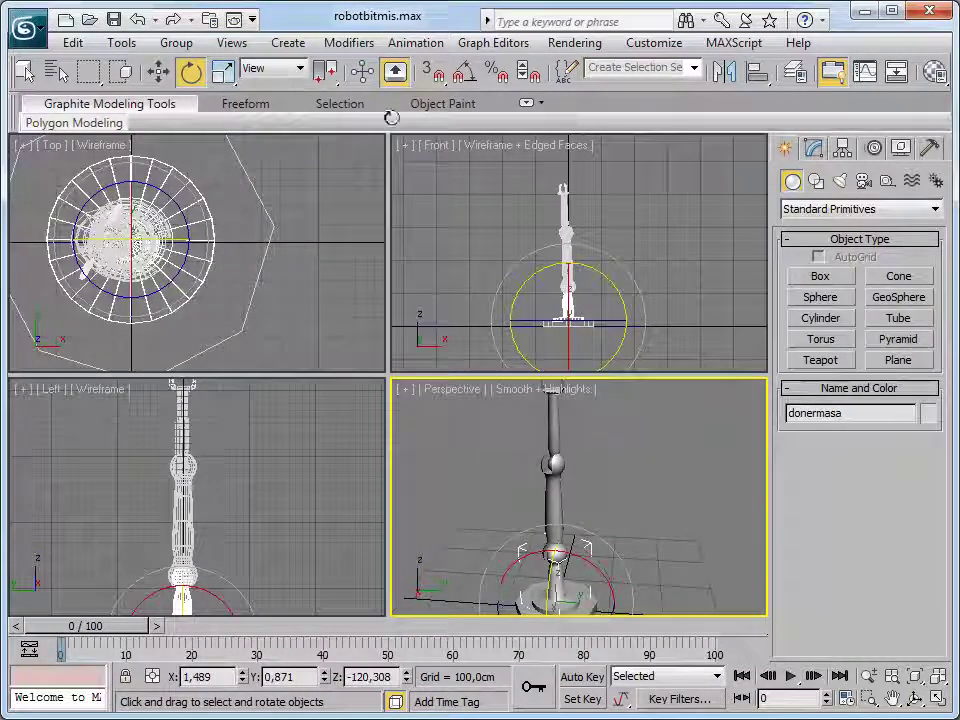
key(ctrl+z)
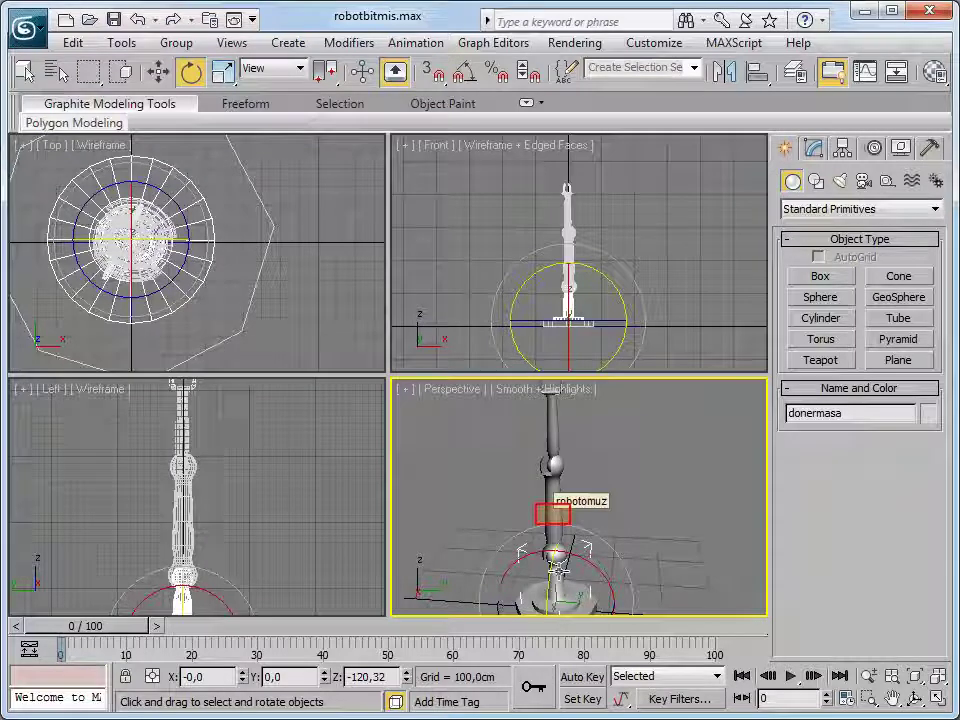
Select the shoulder piece robotomuz and tilt the arm about Y by roughly 14°
click(552, 513)
drag(551, 518, 550, 569)
click(551, 564)
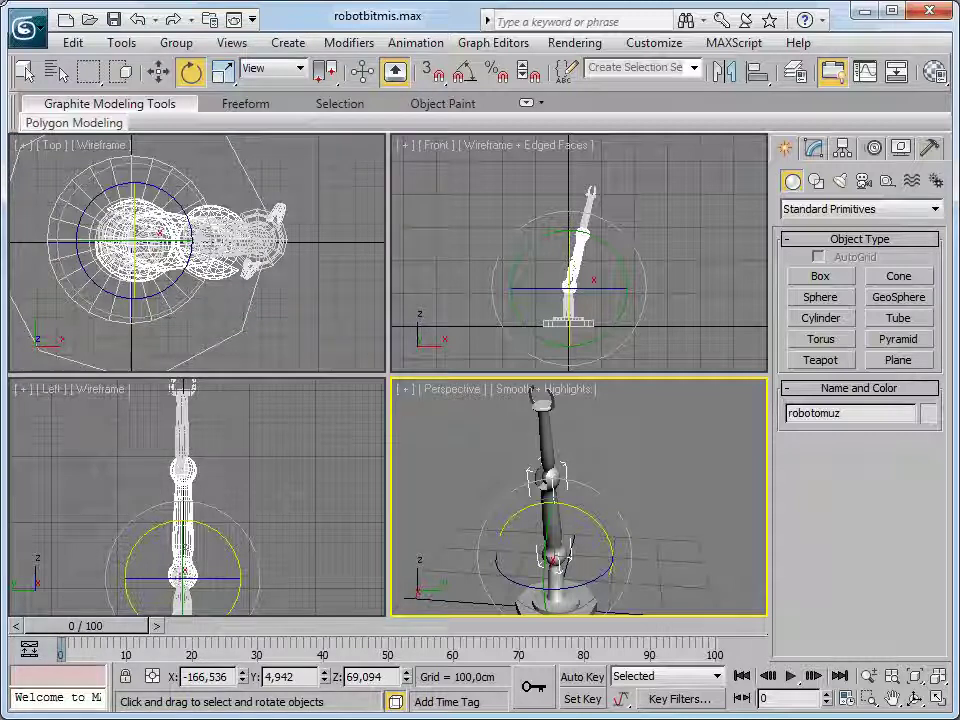
Try X-axis rotations on robotomuz, then undo them so the arm stands upright
drag(591, 516, 547, 511)
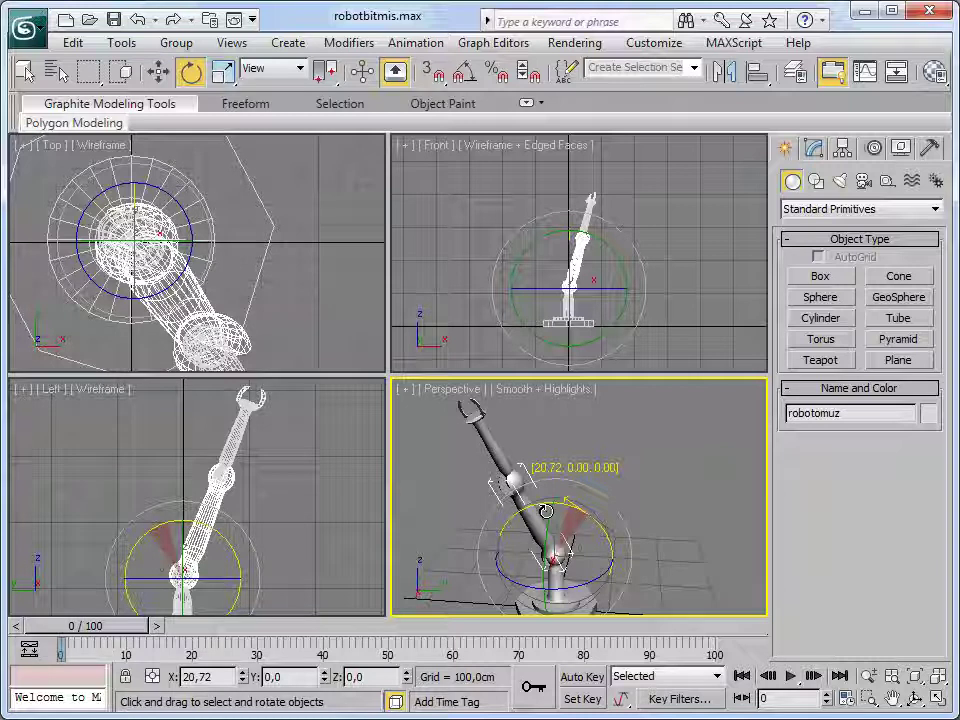
drag(545, 511, 545, 511)
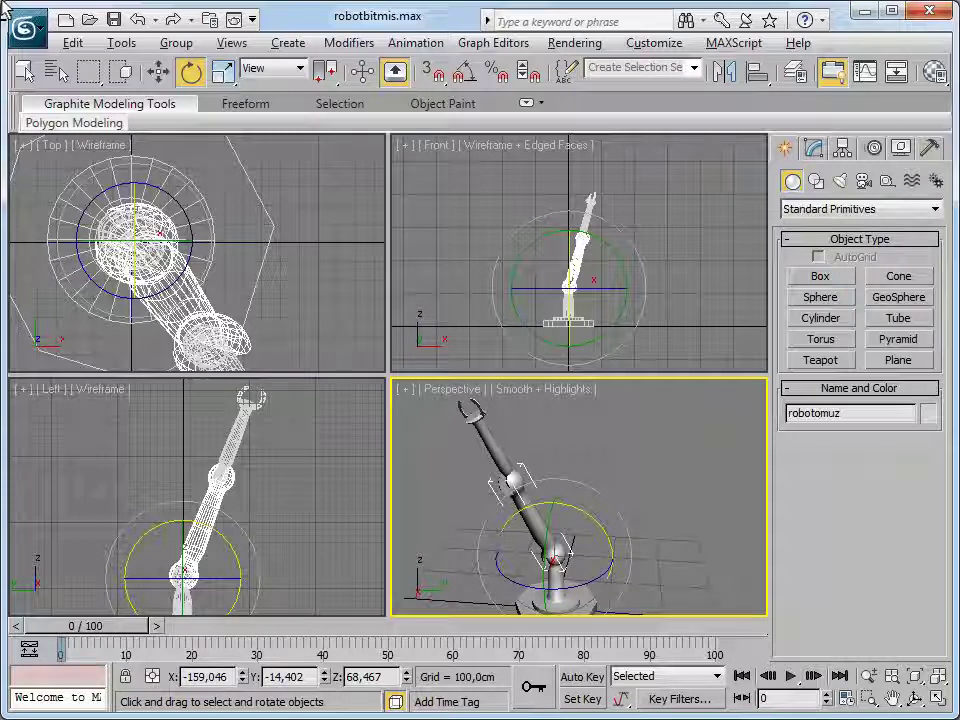
mouse_move(683, 578)
alt+middle_down()
mouse_move(611, 594)
mouse_move(519, 579)
mouse_move(530, 390)
alt+middle_up()
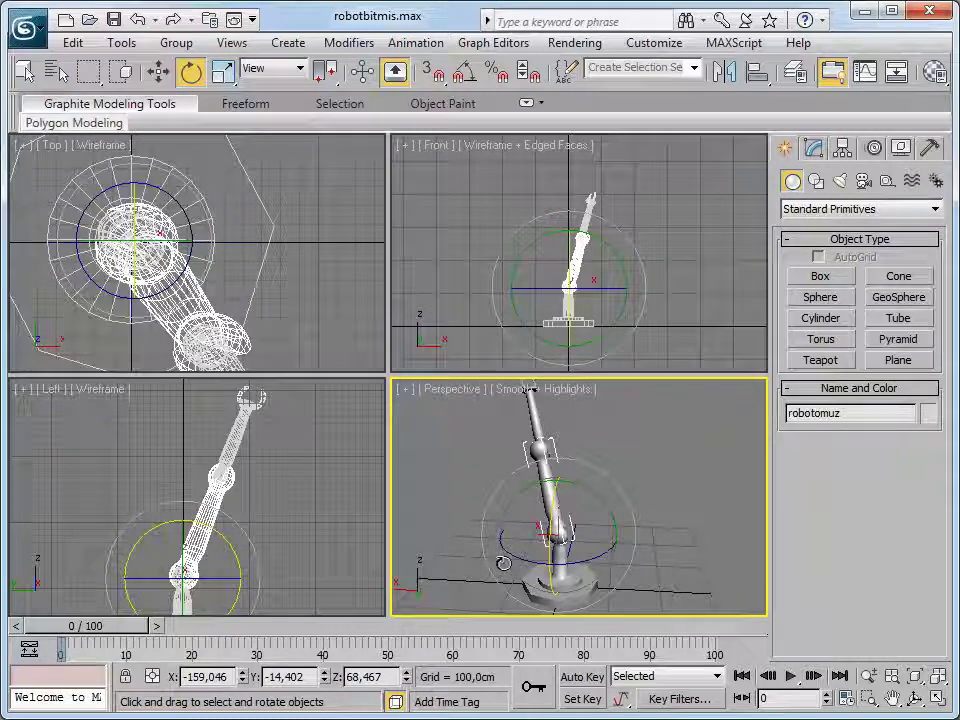
key(ctrl+z)
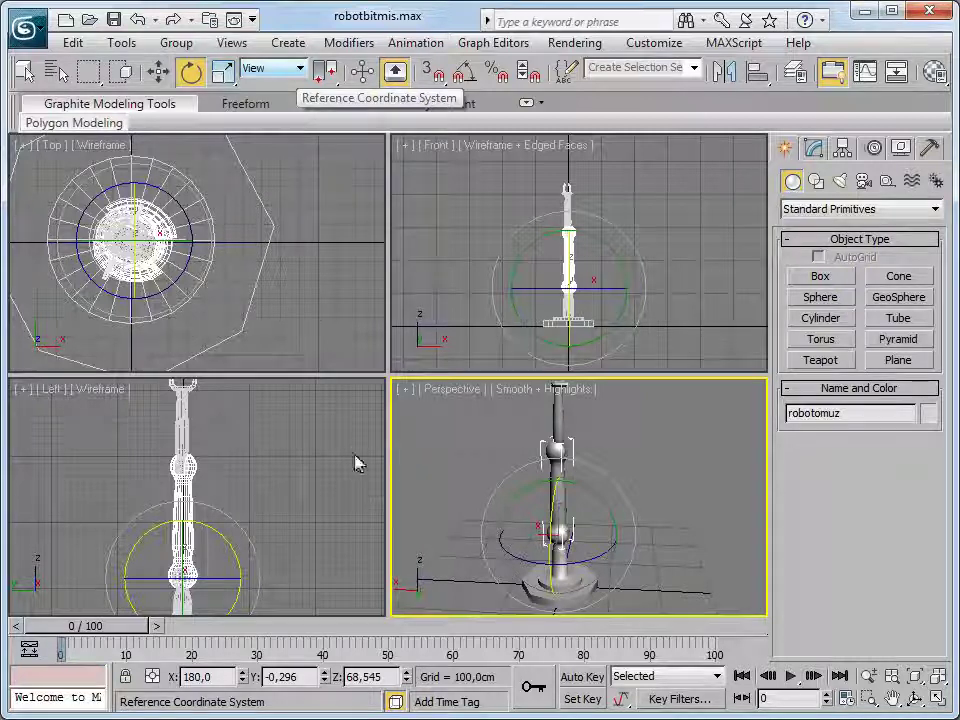
Open the Reference Coordinate System list to pick Local
click(299, 70)
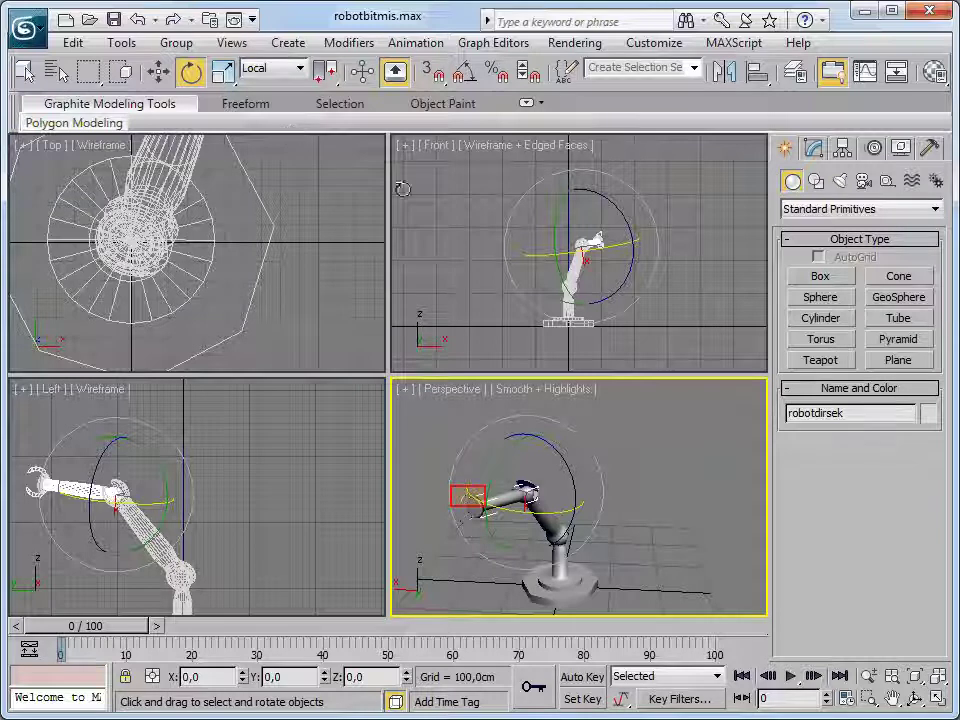
Rotate the wrist robotbilek about Z, then select the wrist piece robotbilek
click(485, 492)
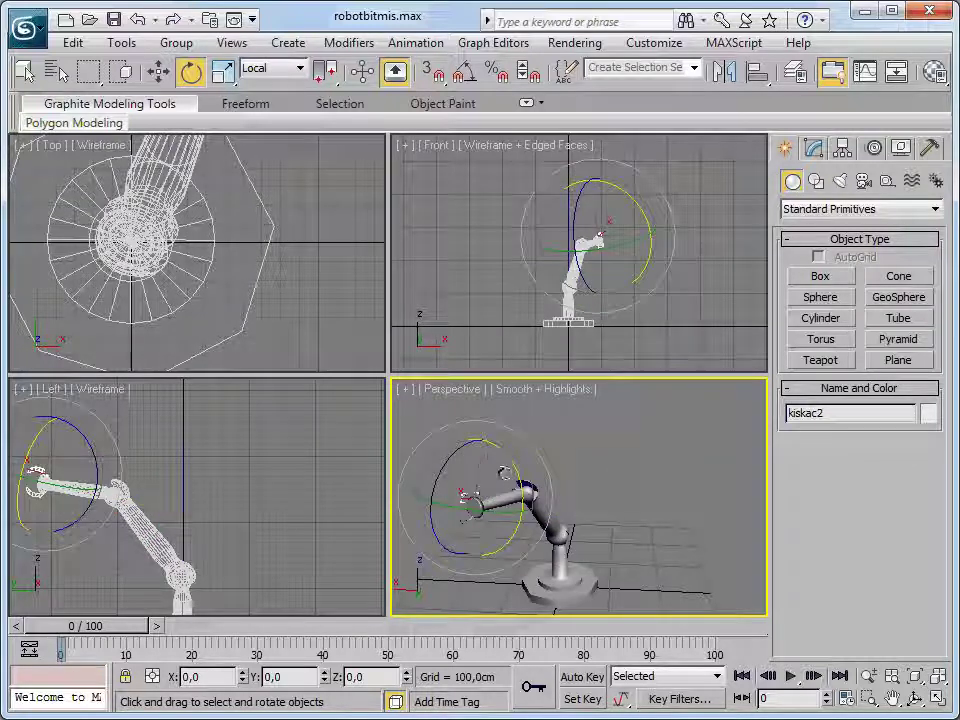
mouse_move(522, 492)
mouse_down()
mouse_move(531, 560)
mouse_move(505, 463)
mouse_up()
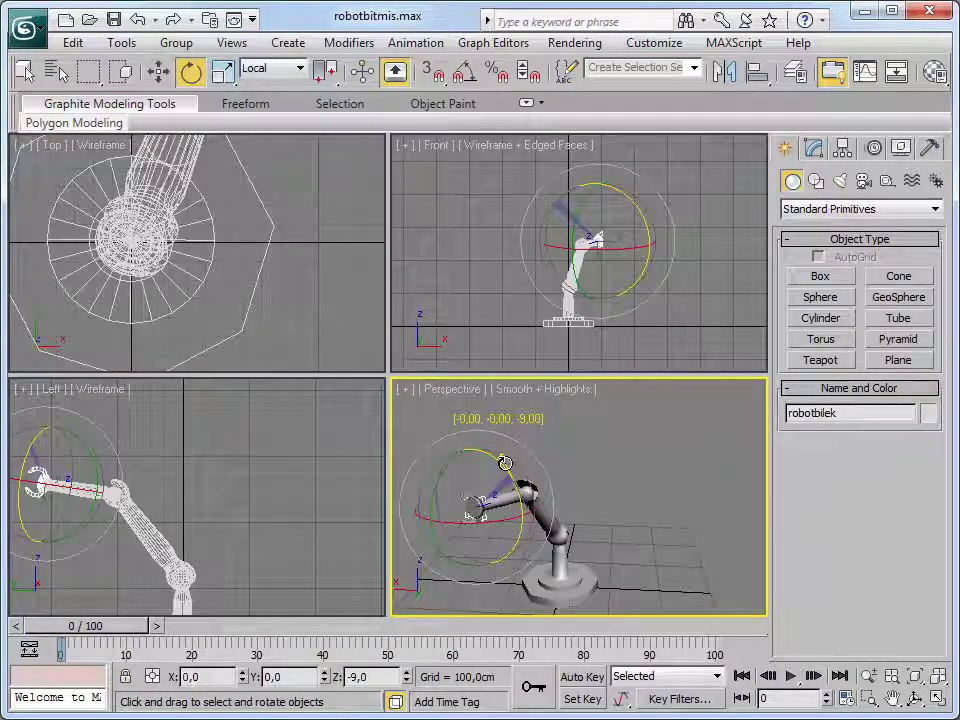
click(468, 497)
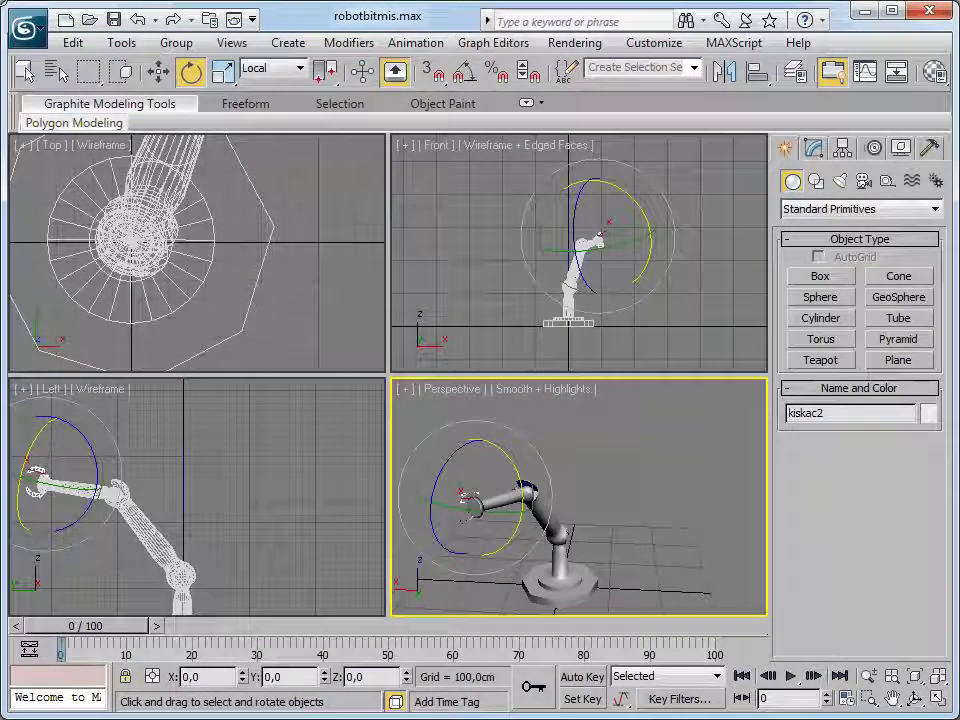
click(516, 460)
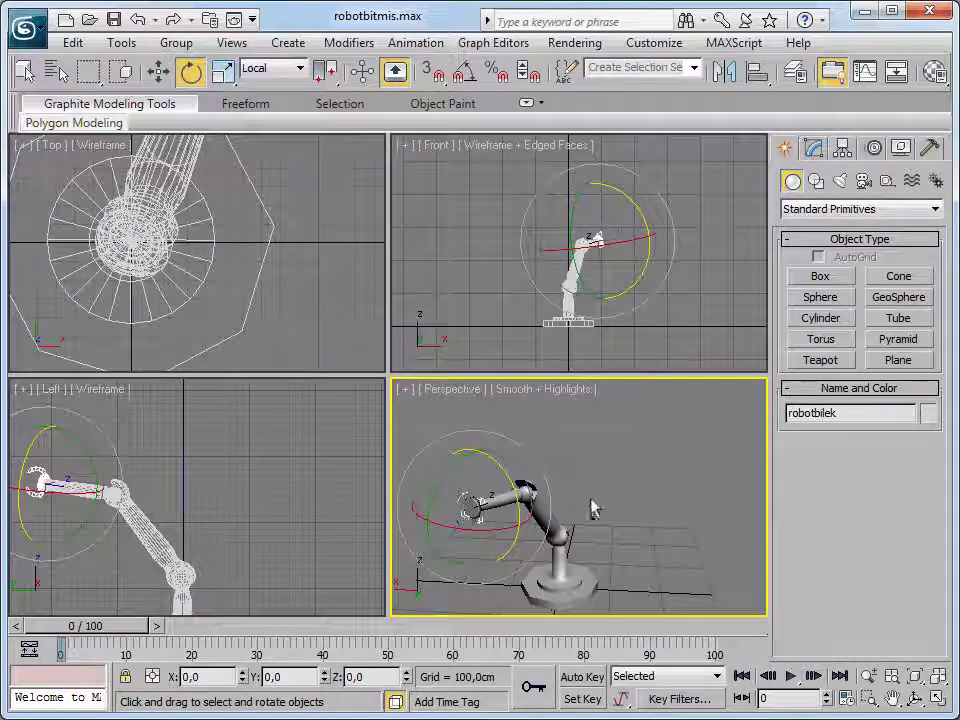
Zoom in and pan the Perspective view to centre the wrist piece
scroll(553, 401, up, 2)
scroll(553, 401, up, 2)
scroll(553, 401, up, 2)
scroll(553, 401, up, 1)
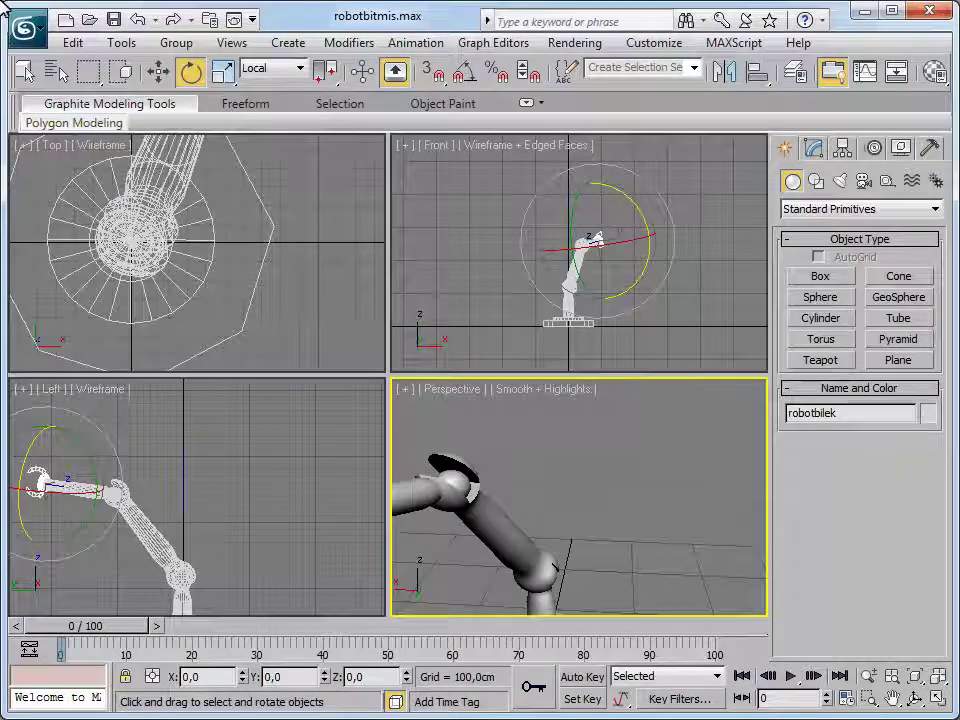
mouse_move(450, 537)
middle_down()
mouse_move(568, 528)
mouse_move(625, 500)
middle_up()
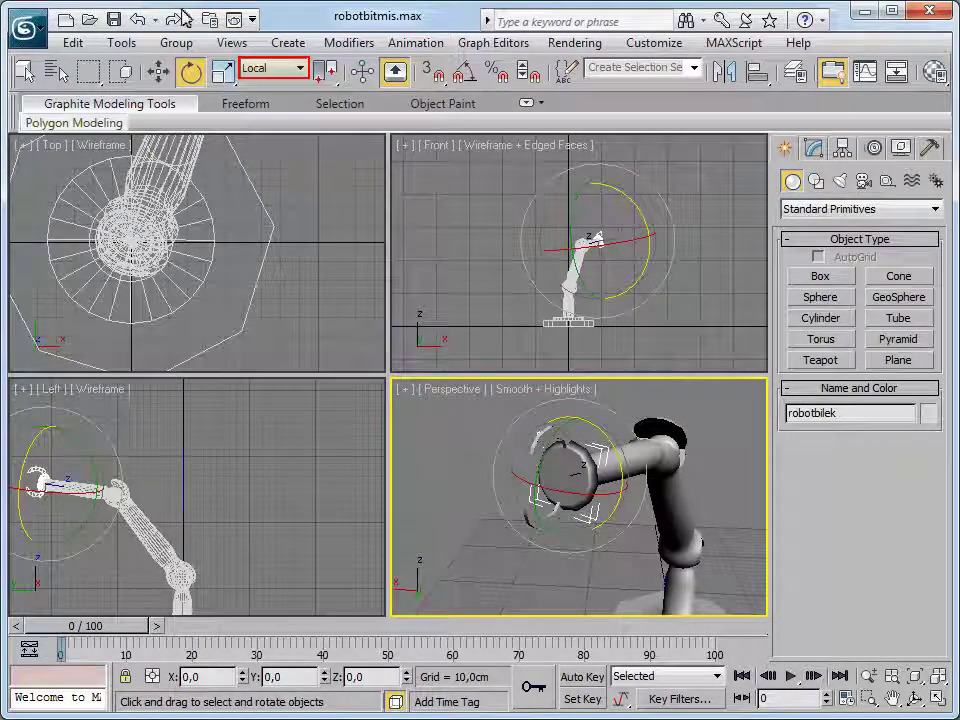
Set the reference coordinate system to View and rotate robotbilek around the view axis
click(287, 70)
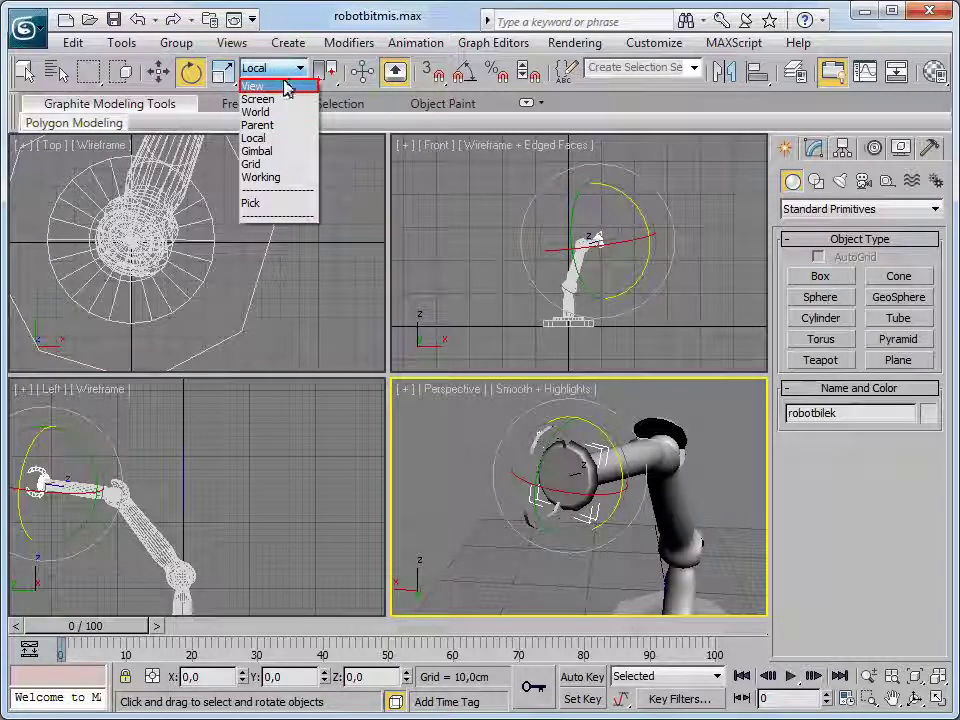
click(268, 86)
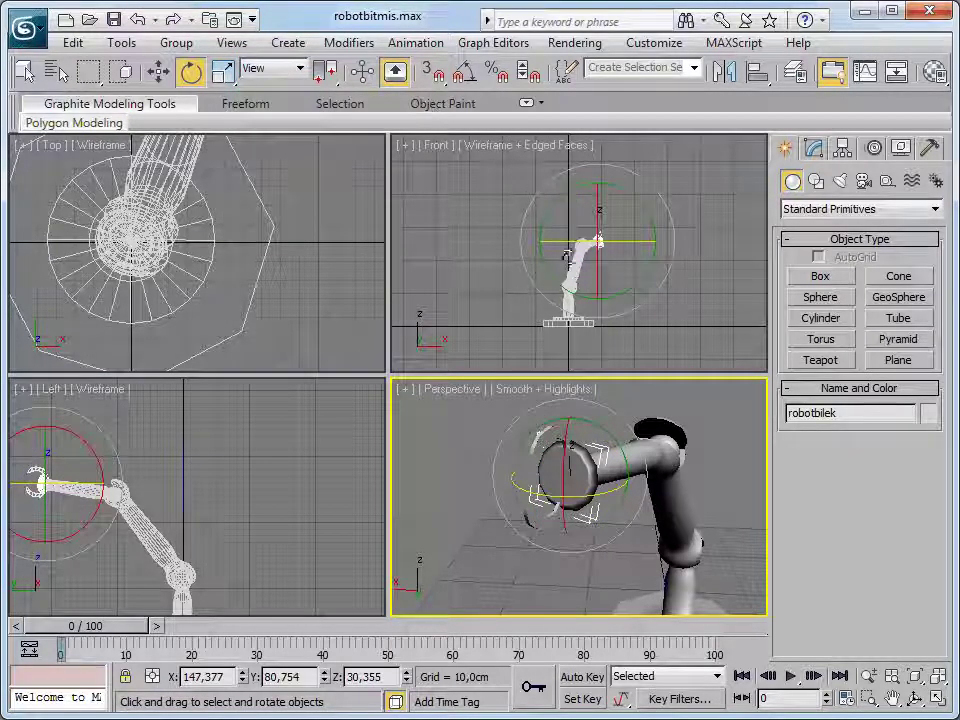
mouse_move(610, 492)
mouse_down()
mouse_move(651, 470)
mouse_move(576, 481)
mouse_up()
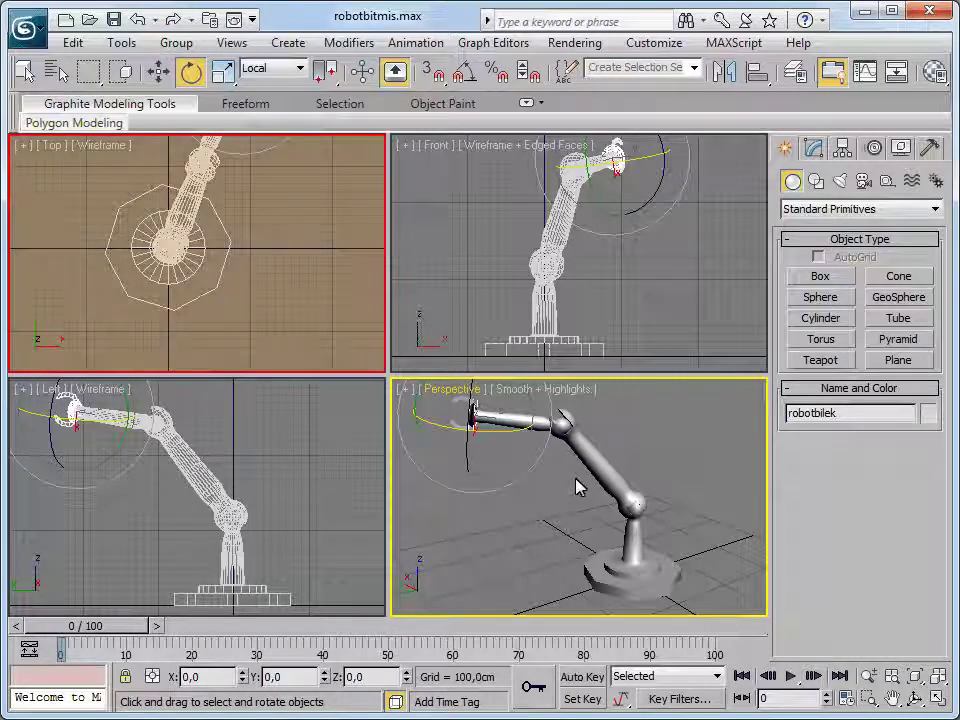
Clear the selection and switch back to Select and Move
click(255, 289)
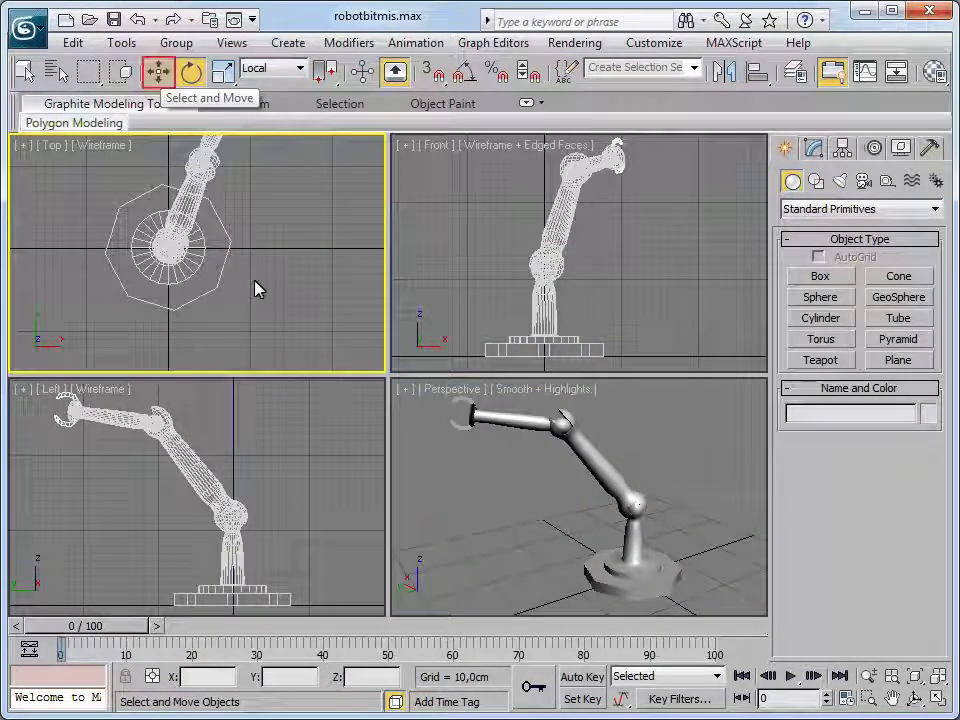
click(161, 74)
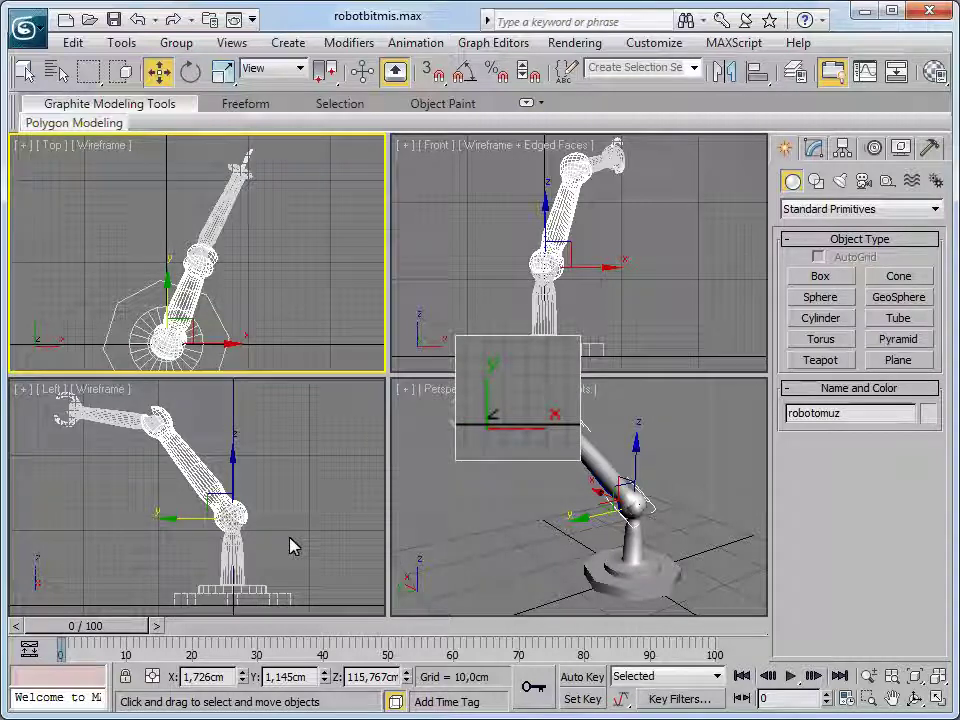
Activate the Left viewport and set the reference coordinate system to World
right_click(290, 545)
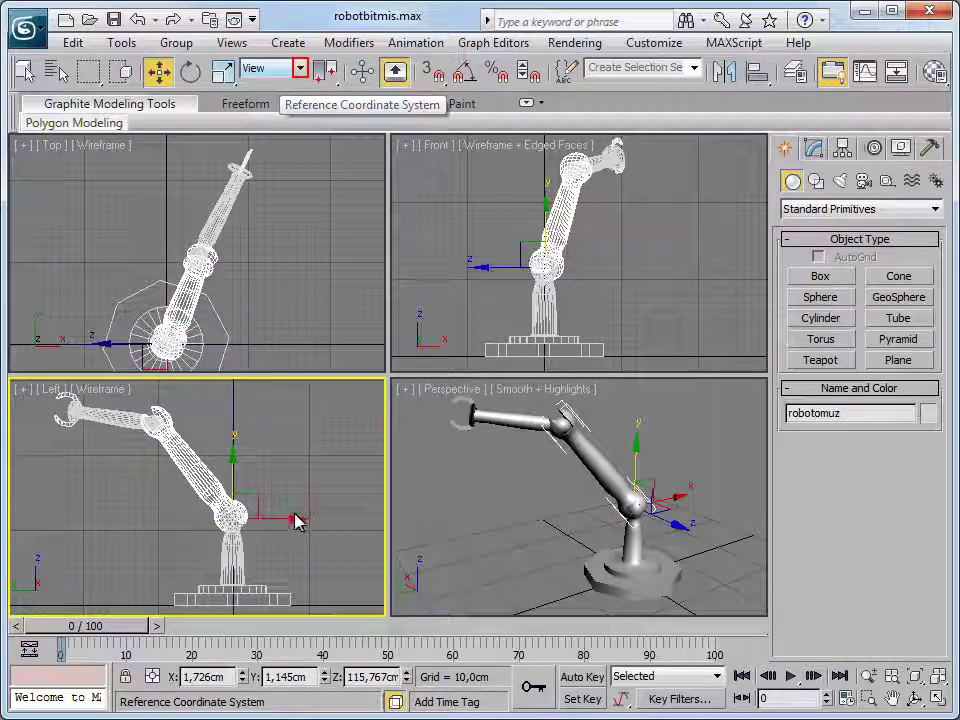
click(303, 70)
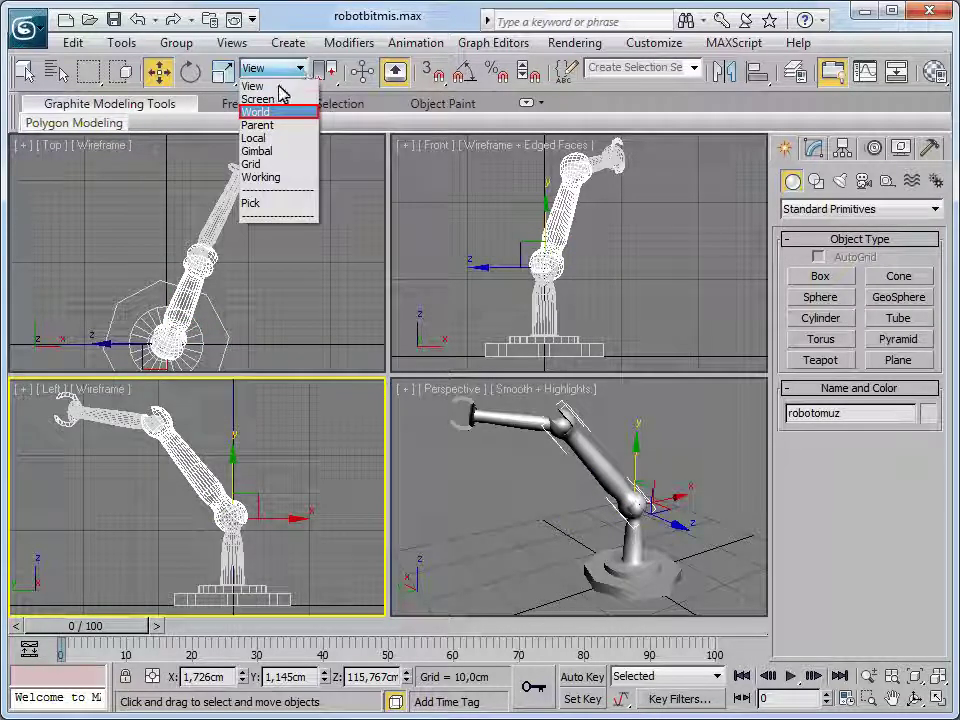
click(276, 112)
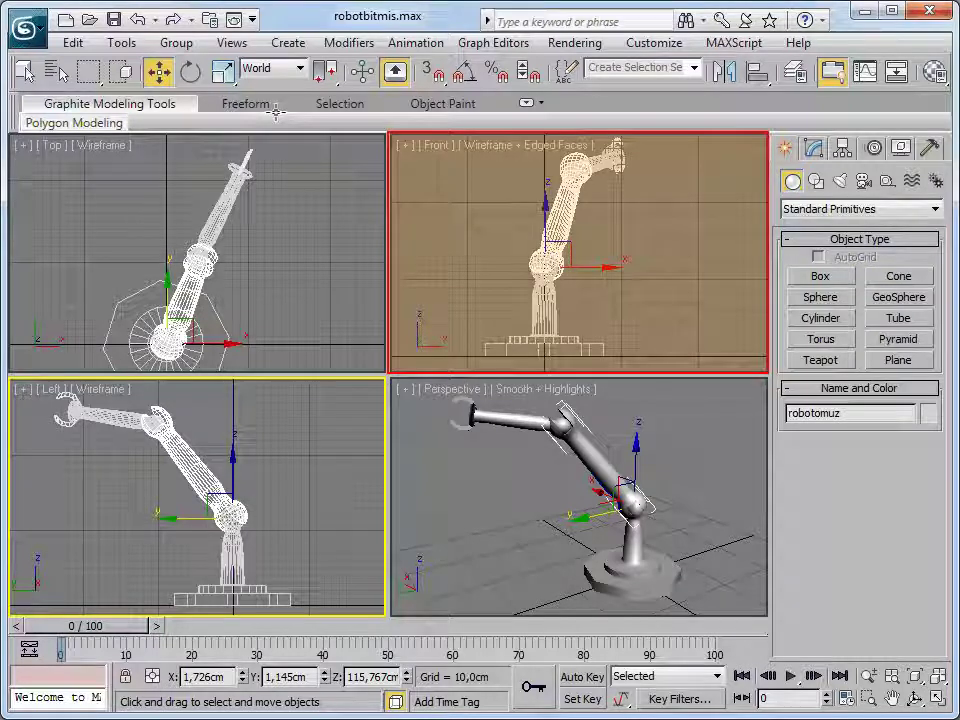
Zoom all views to the base taban, set the reference coordinate system to View, and deselect
click(543, 350)
key(z)
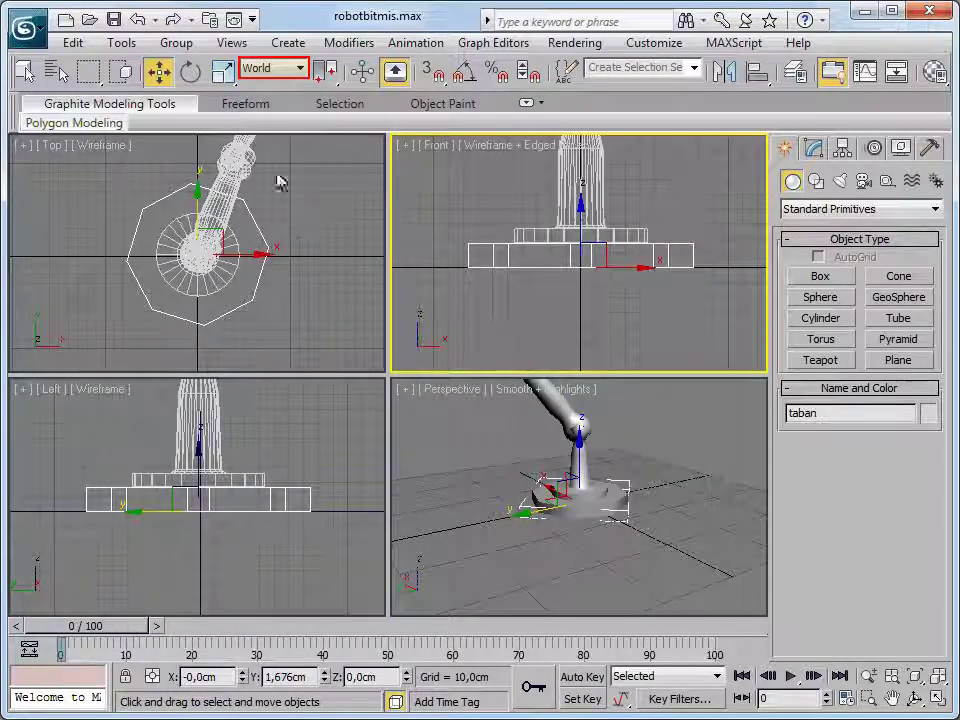
click(268, 70)
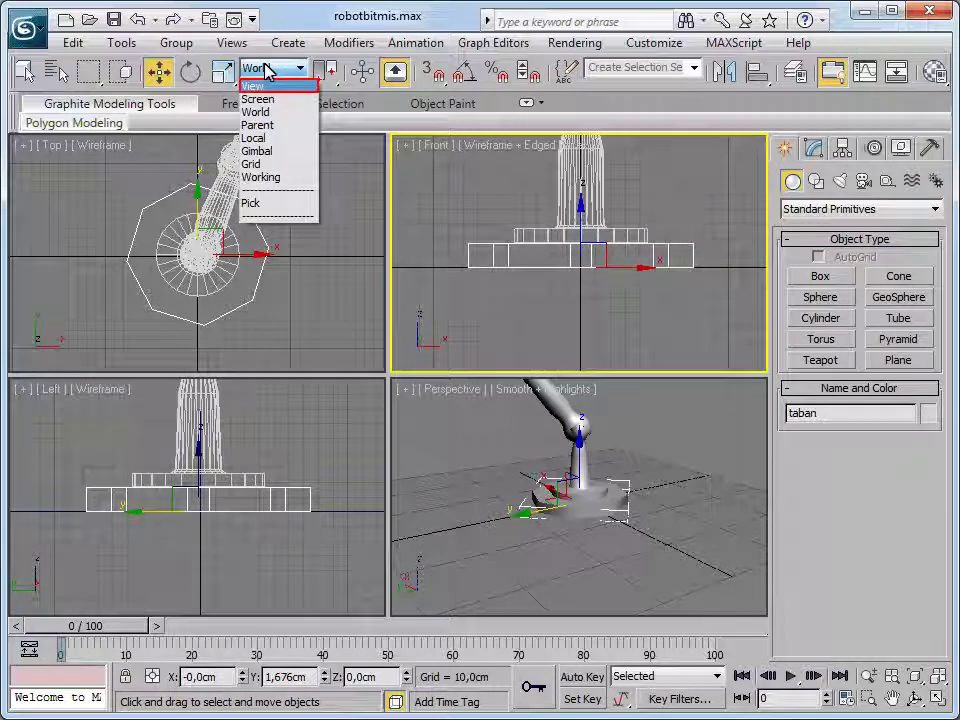
click(279, 88)
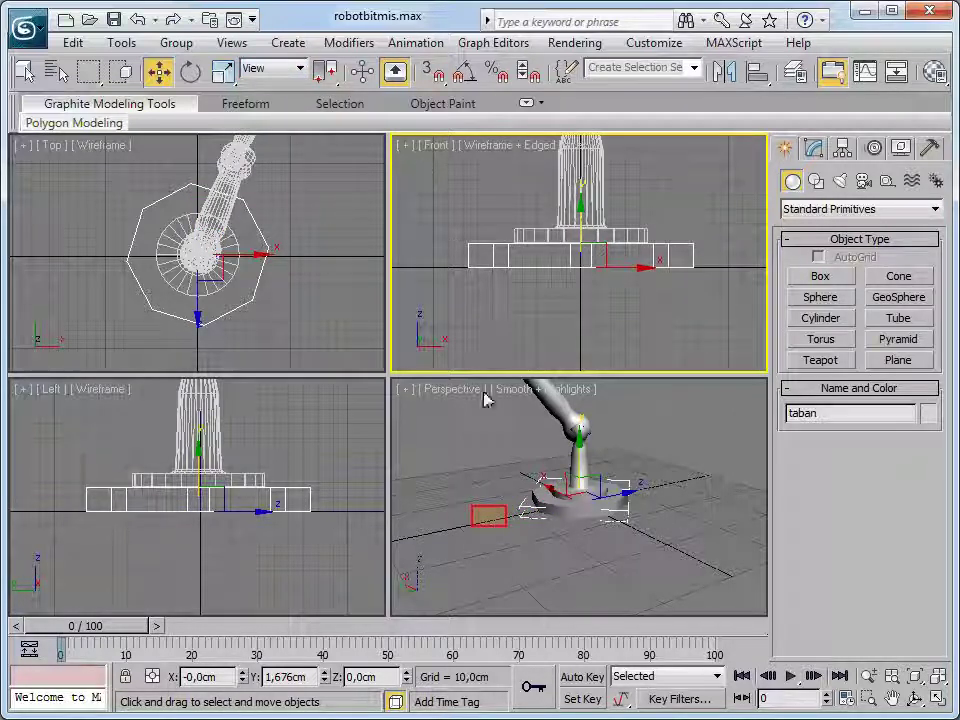
click(490, 516)
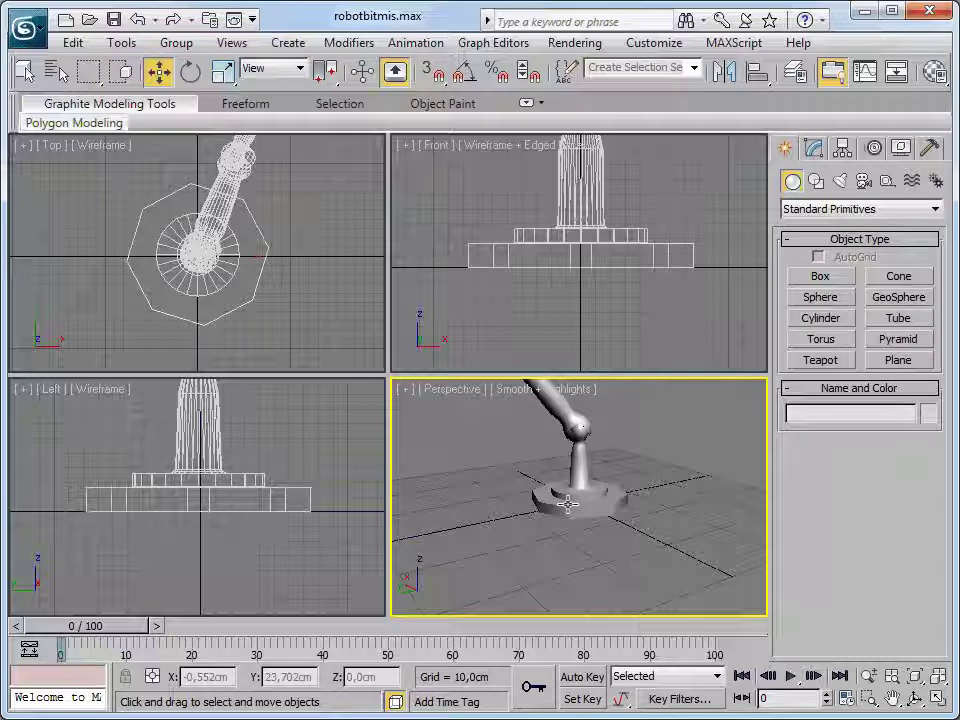
Drag the base taban along its Y axis in the Perspective view, shifting the whole robot
click(571, 510)
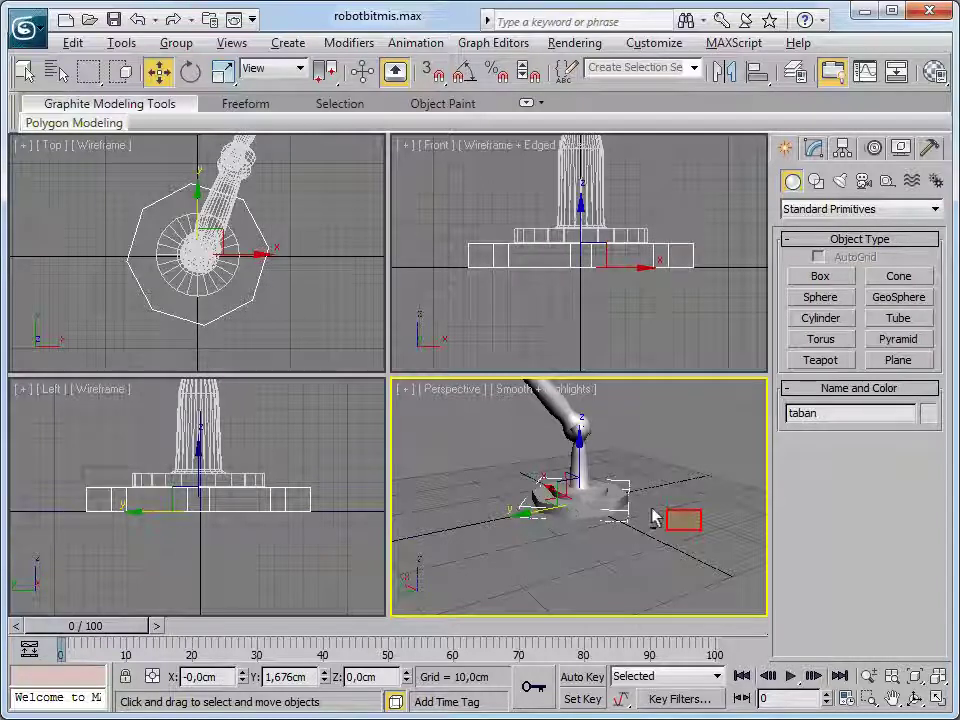
alt+middle_drag(688, 528, 614, 555)
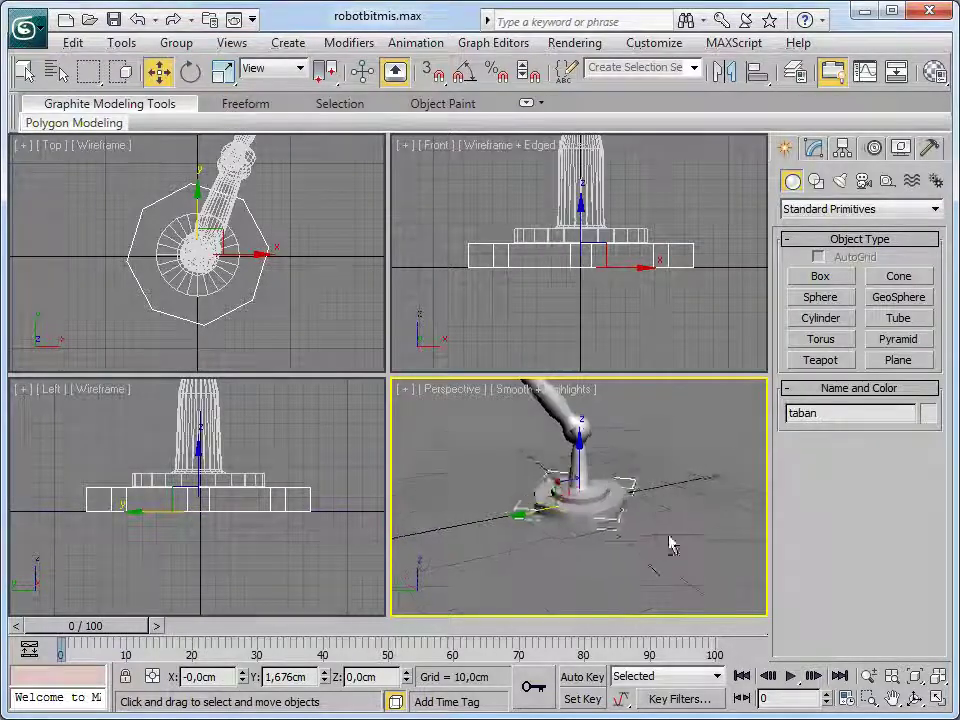
click(614, 555)
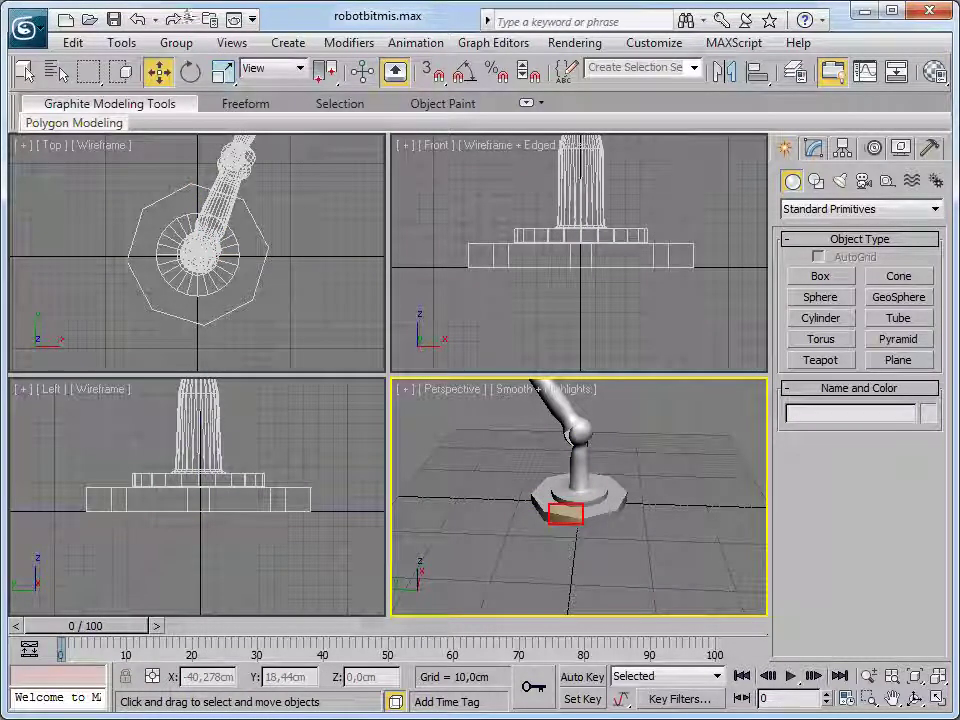
click(566, 513)
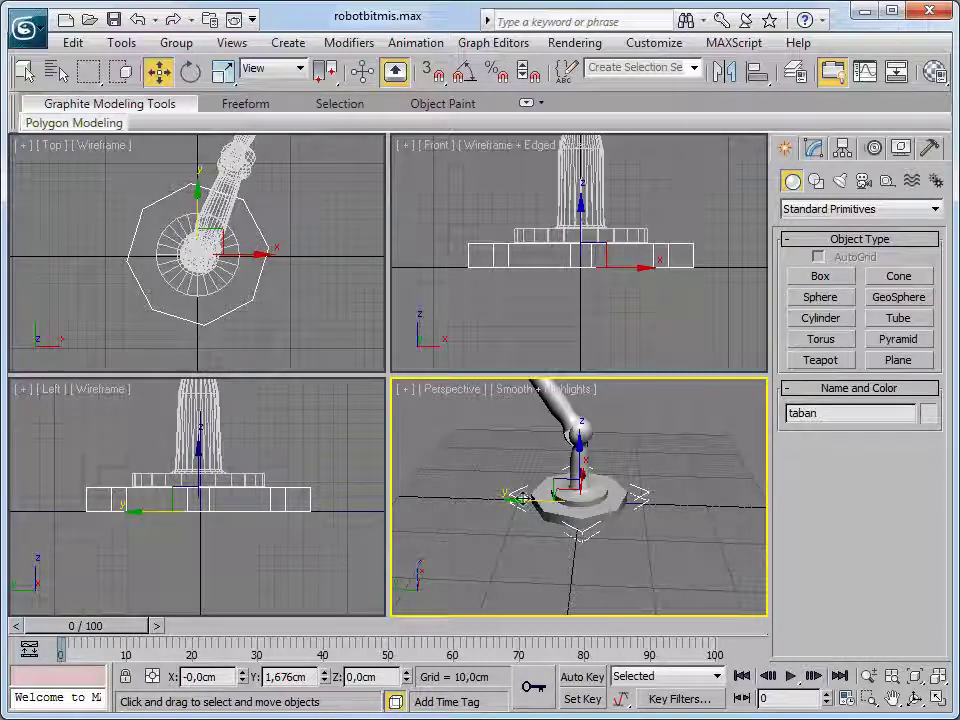
mouse_move(563, 513)
mouse_down()
mouse_move(533, 497)
mouse_move(548, 497)
mouse_up()
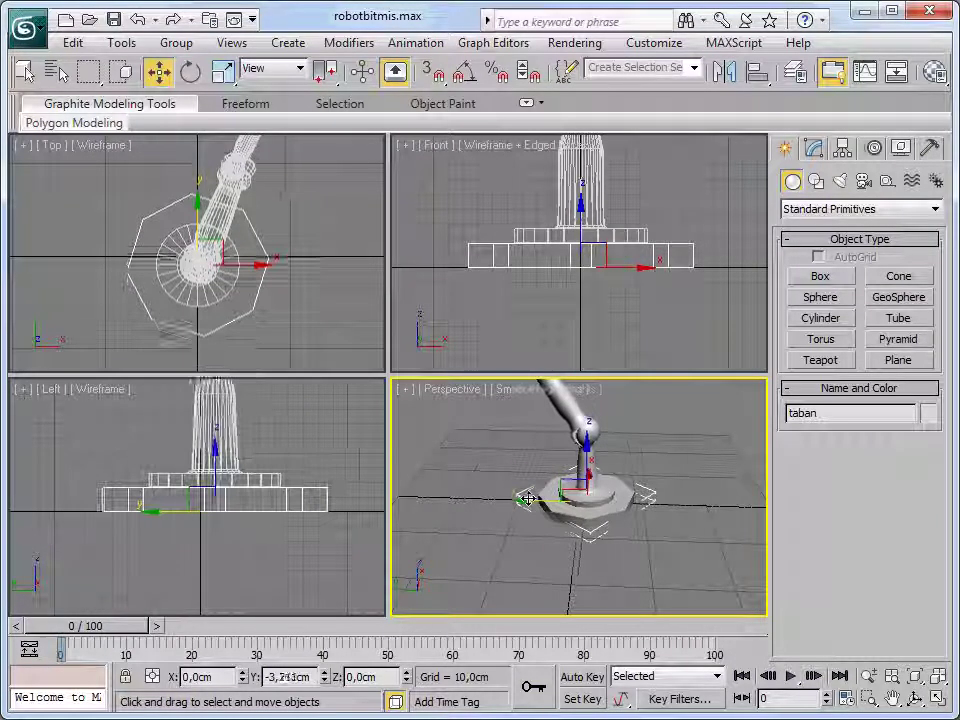
drag(548, 497, 514, 498)
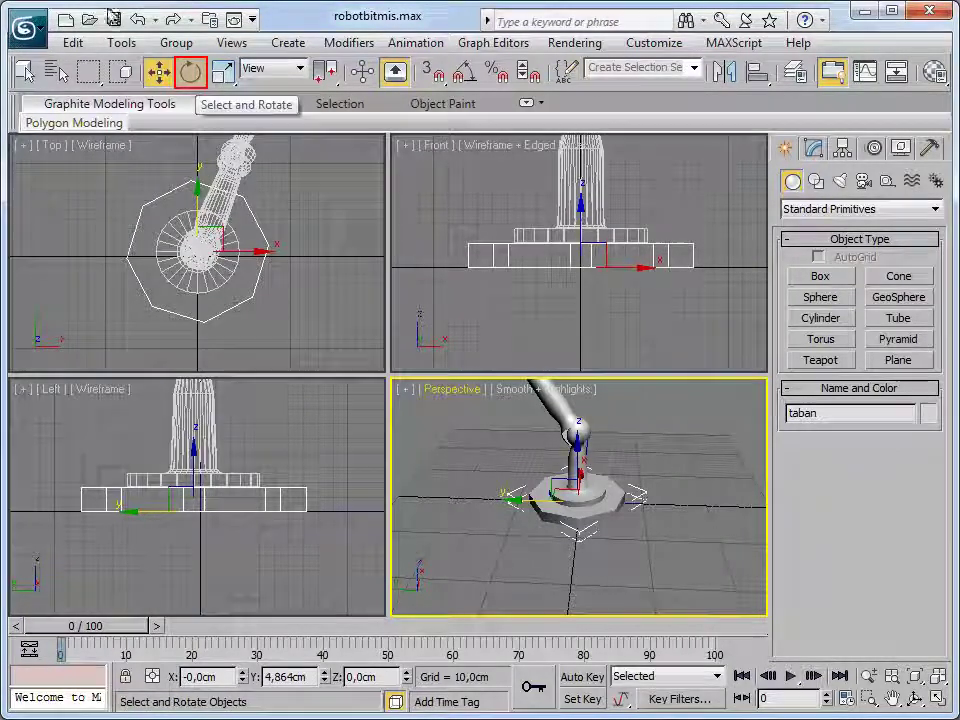
Spin the base taban about its local Z axis roughly 17 degrees, turning the whole robot
click(191, 74)
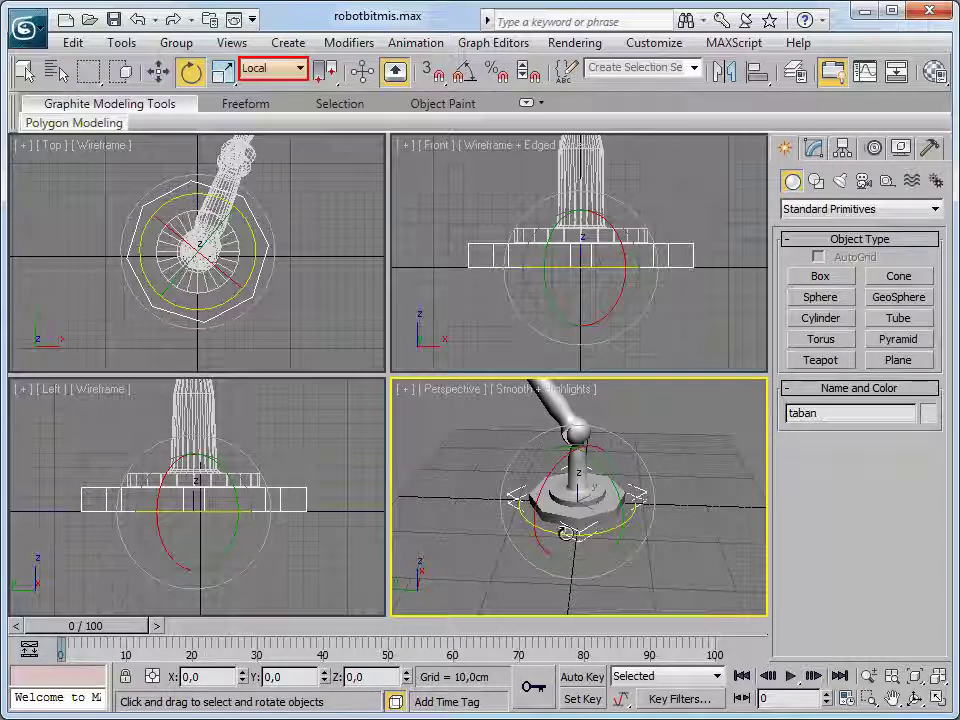
drag(566, 533, 640, 522)
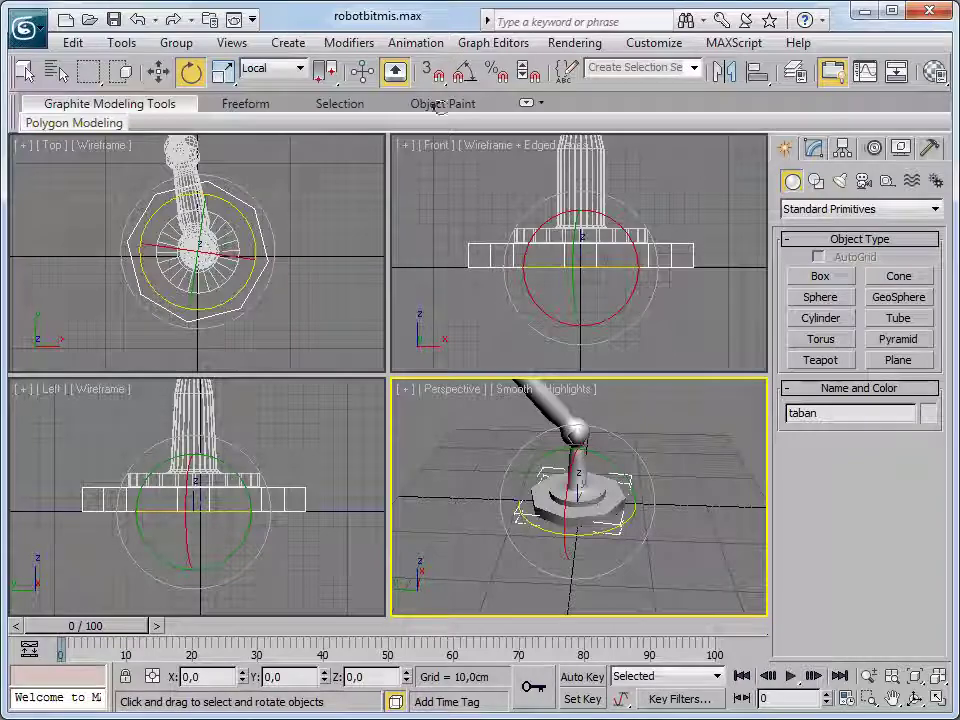